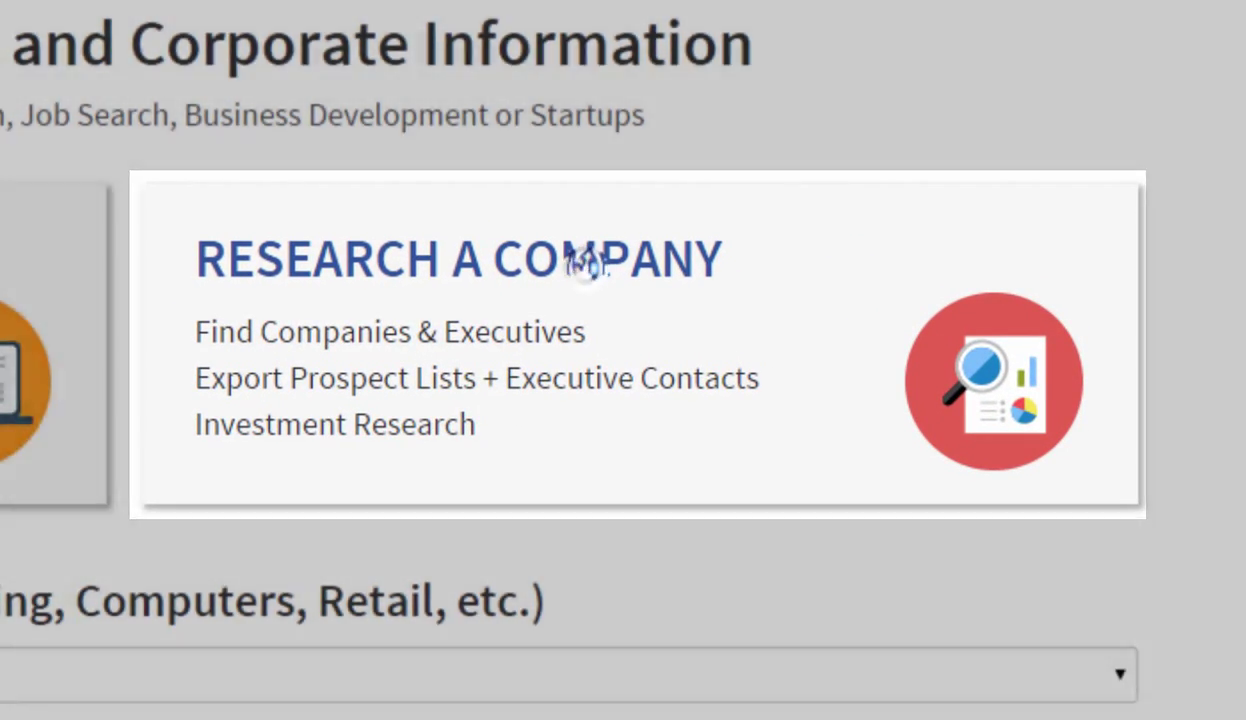
# Open the company research page and view the choices of major industry groups
pyautogui.click(584, 259)
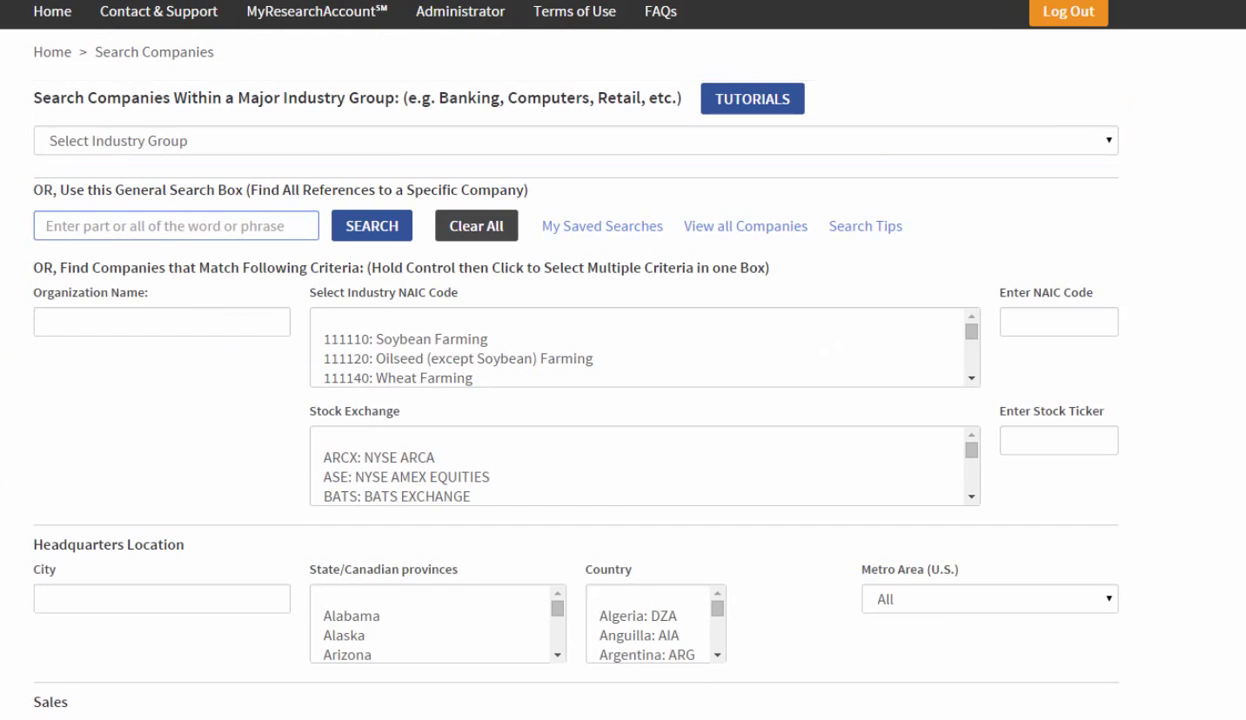
pyautogui.click(576, 141)
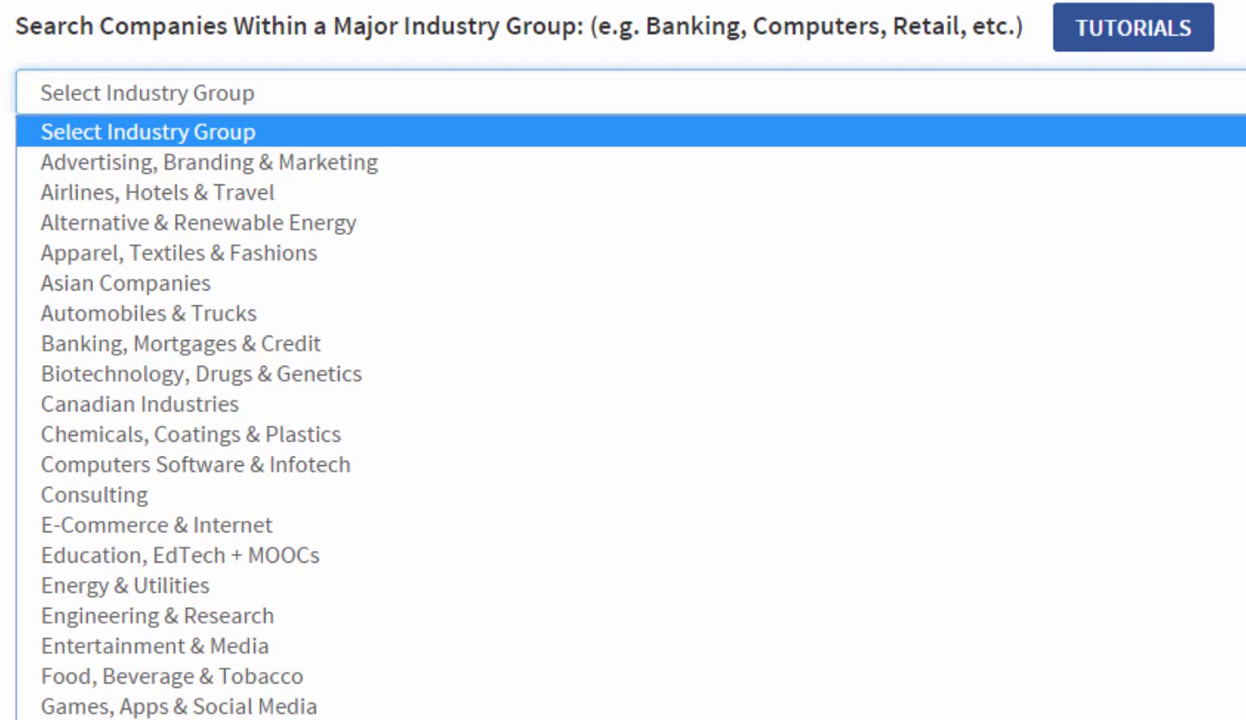
pyautogui.press('Escape')
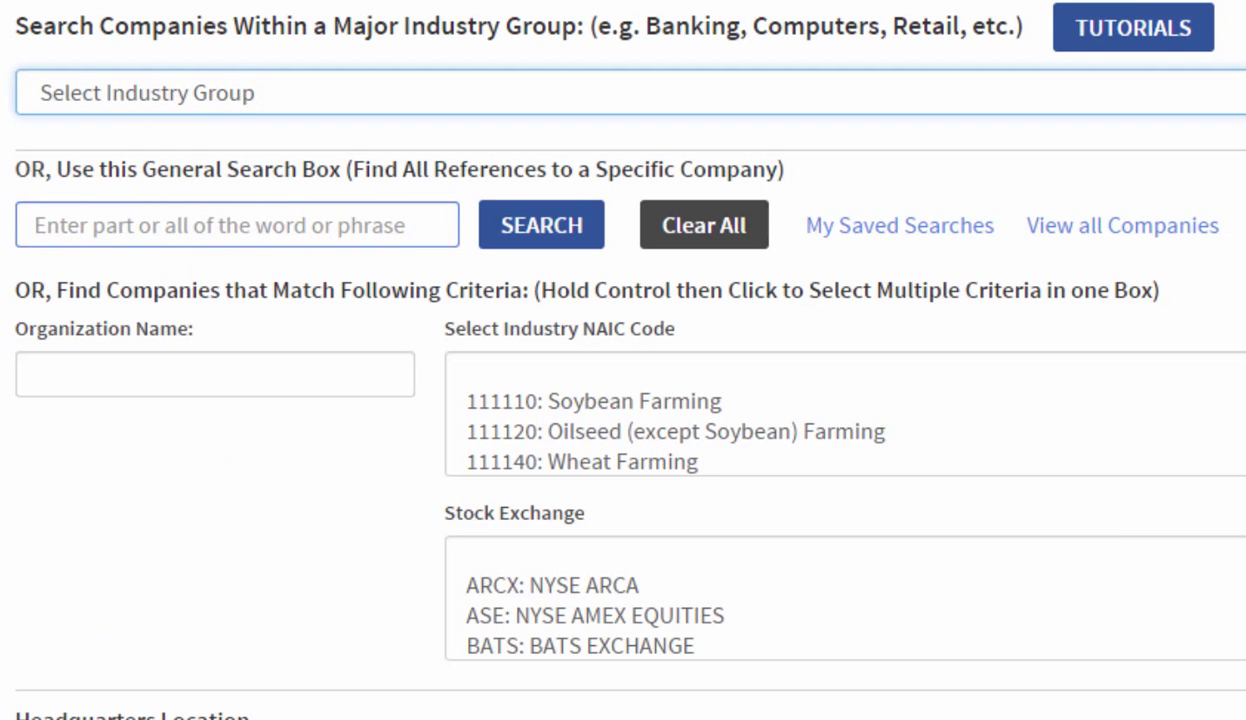
# Look through the headquarters countries and industry NAIC codes offered as company search criteria
pyautogui.scroll(-4, 623, 360)
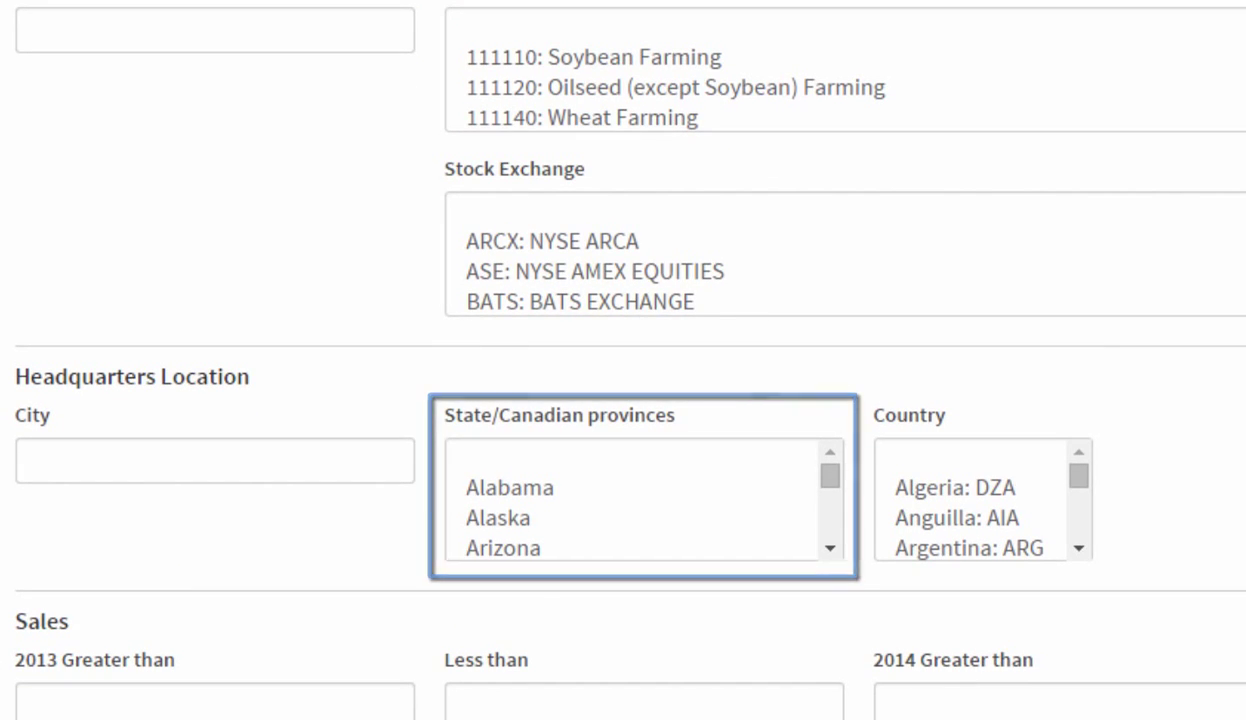
pyautogui.moveTo(1079, 475); pyautogui.dragTo(1079, 503)
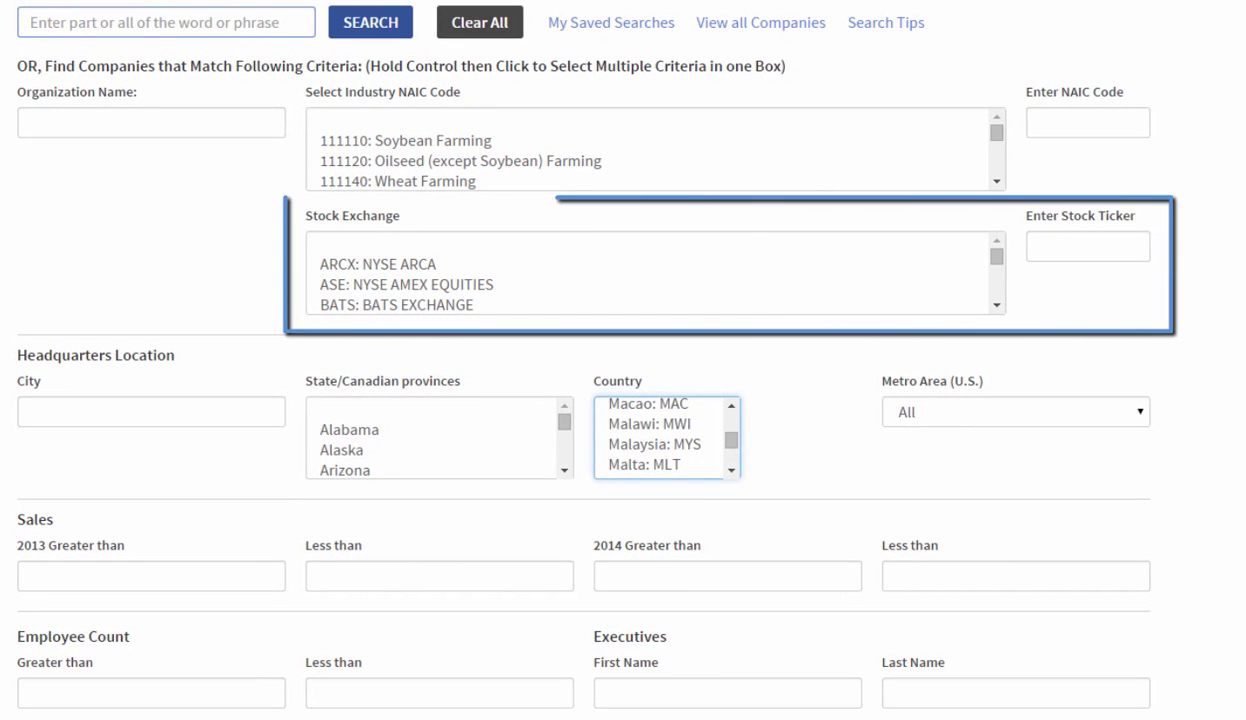
pyautogui.moveTo(996, 132); pyautogui.dragTo(996, 147)
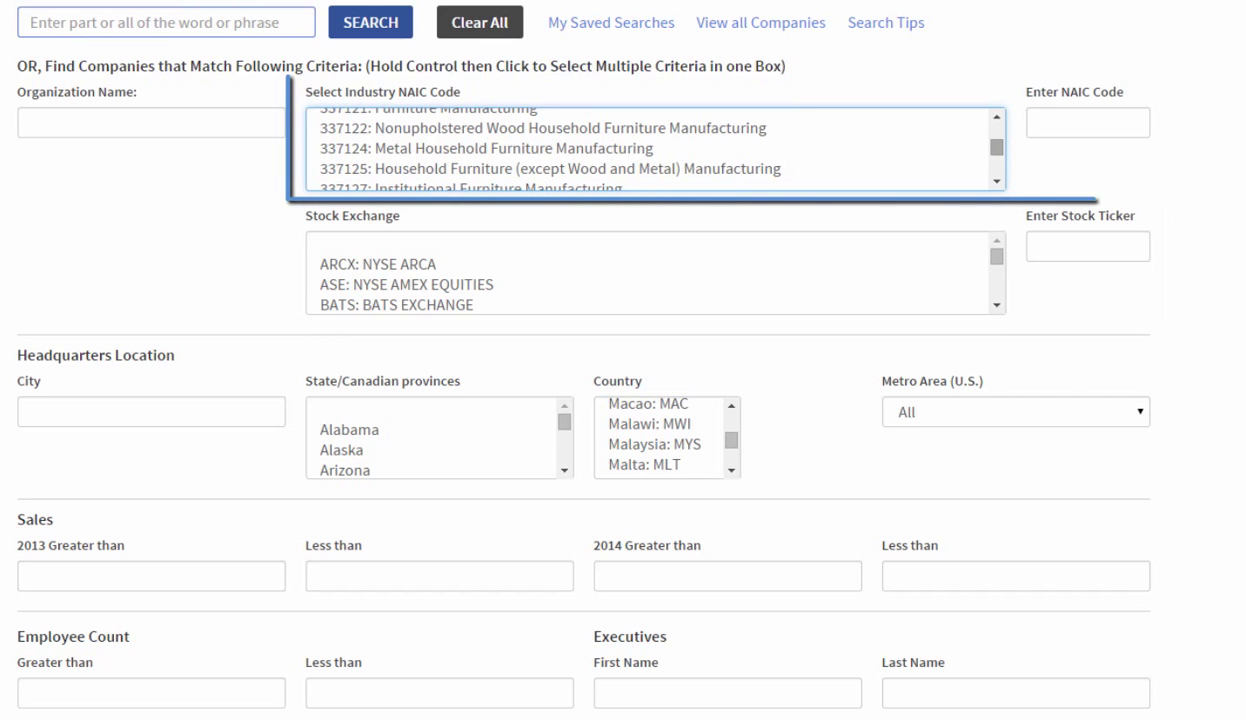
pyautogui.scroll(-2, 623, 360)
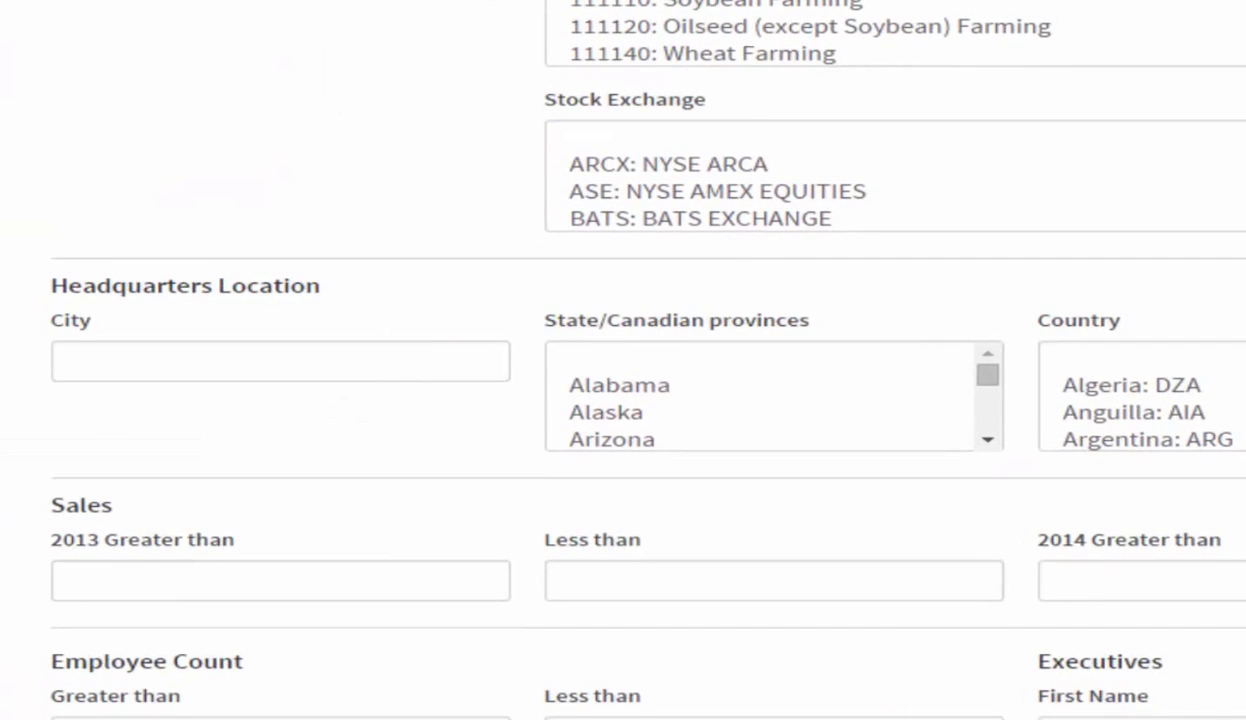
# Pick a country near the end of the alphabet as the headquarters country
pyautogui.moveTo(1157, 342); pyautogui.dragTo(974, 331)
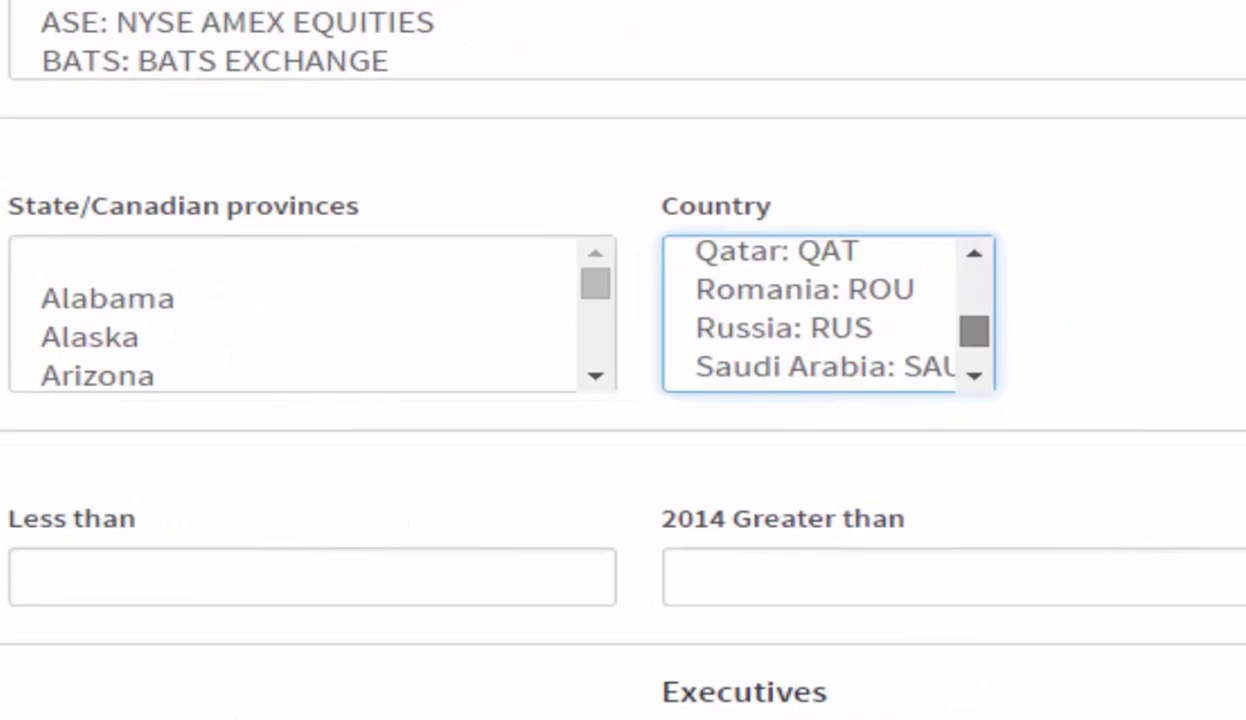
pyautogui.scroll(-10, 828, 313)
pyautogui.scroll(5, 828, 313)
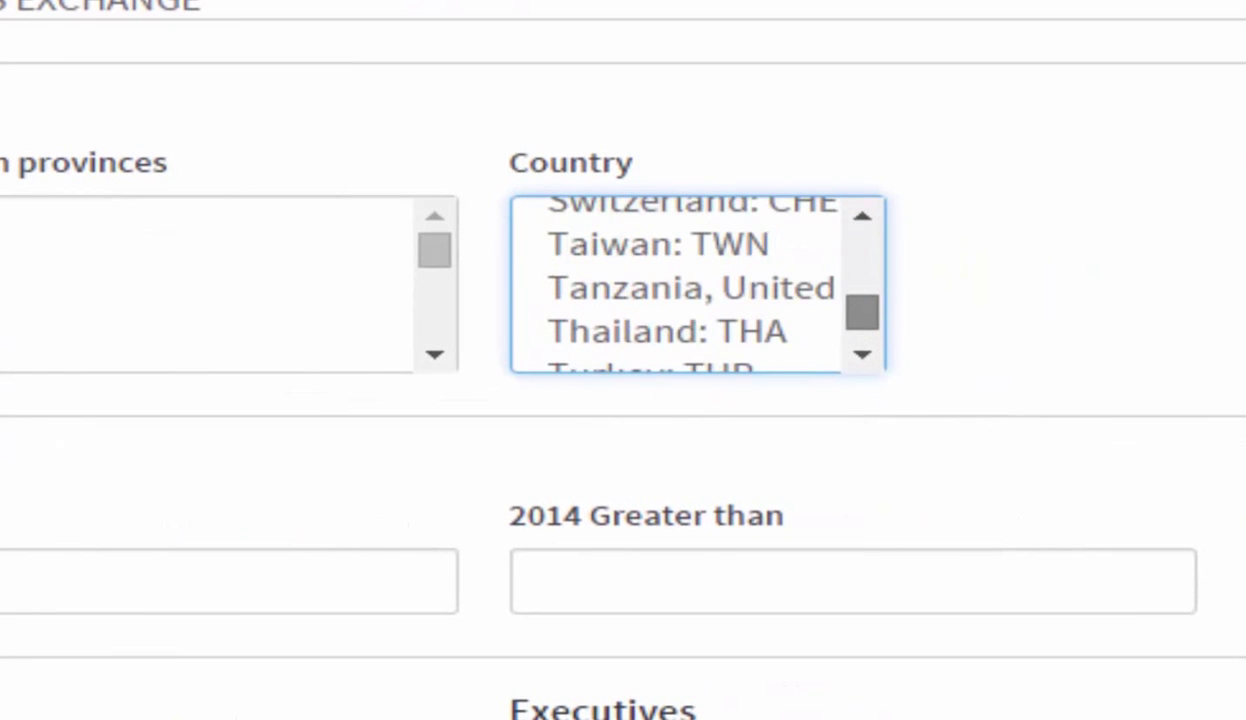
pyautogui.scroll(-3, 697, 285)
pyautogui.click(690, 282)
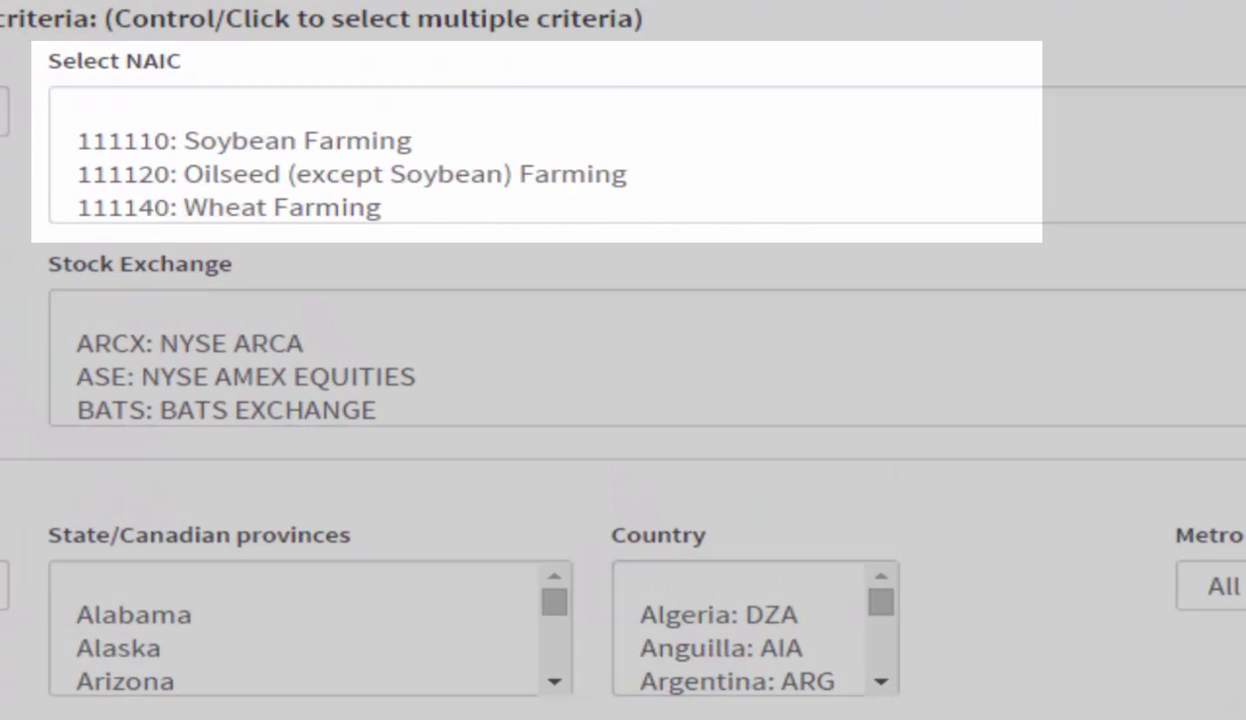
# Search for companies with industry NAIC code 211111 headquartered in Texas
pyautogui.scroll(-15, 545, 155)
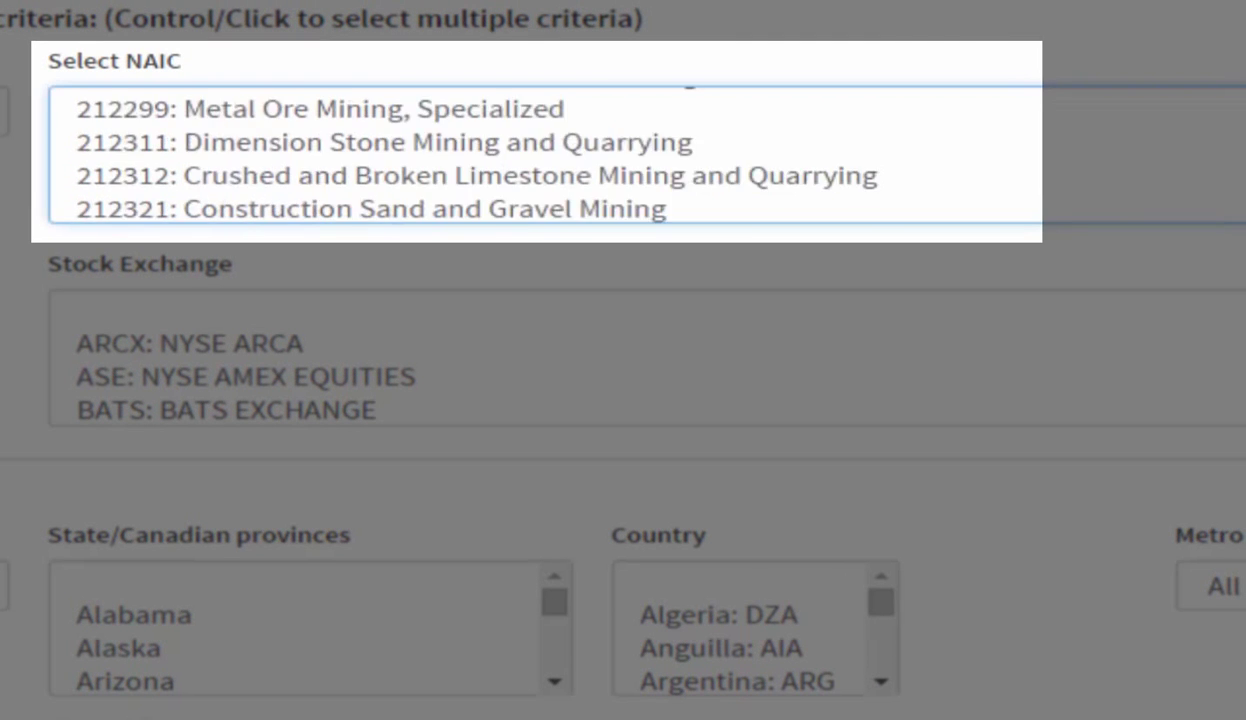
pyautogui.scroll(10, 545, 155)
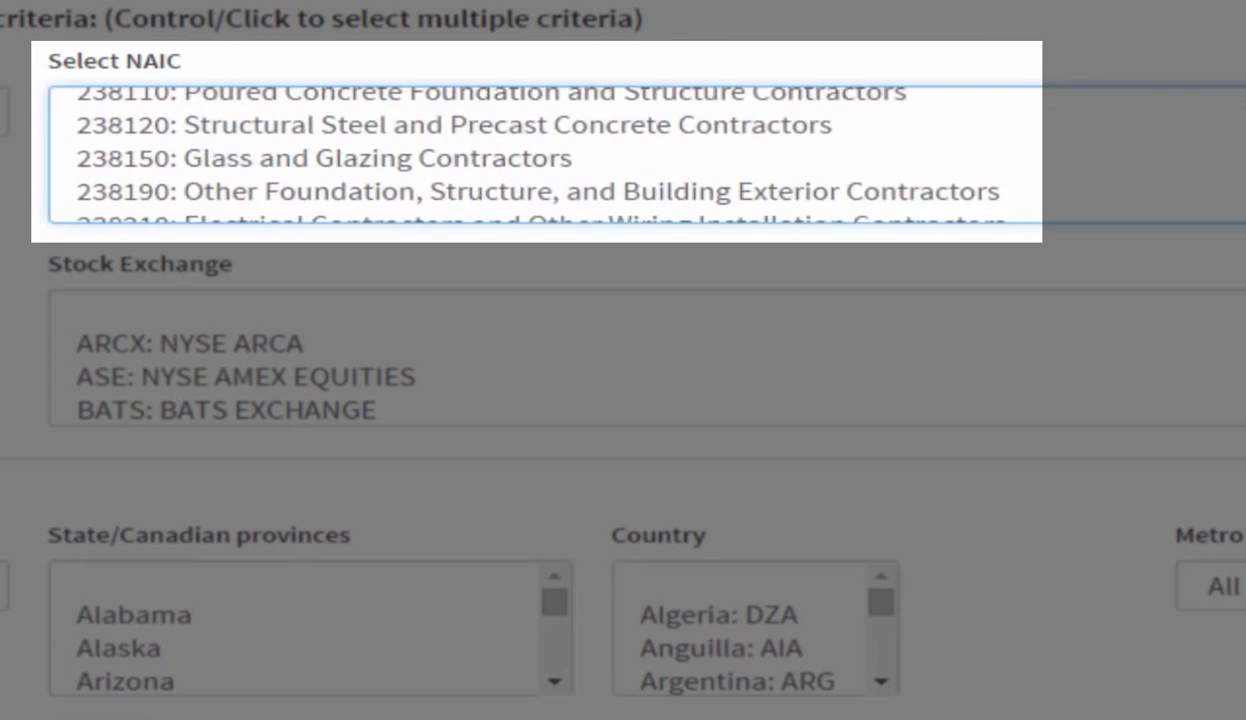
pyautogui.scroll(10, 545, 155)
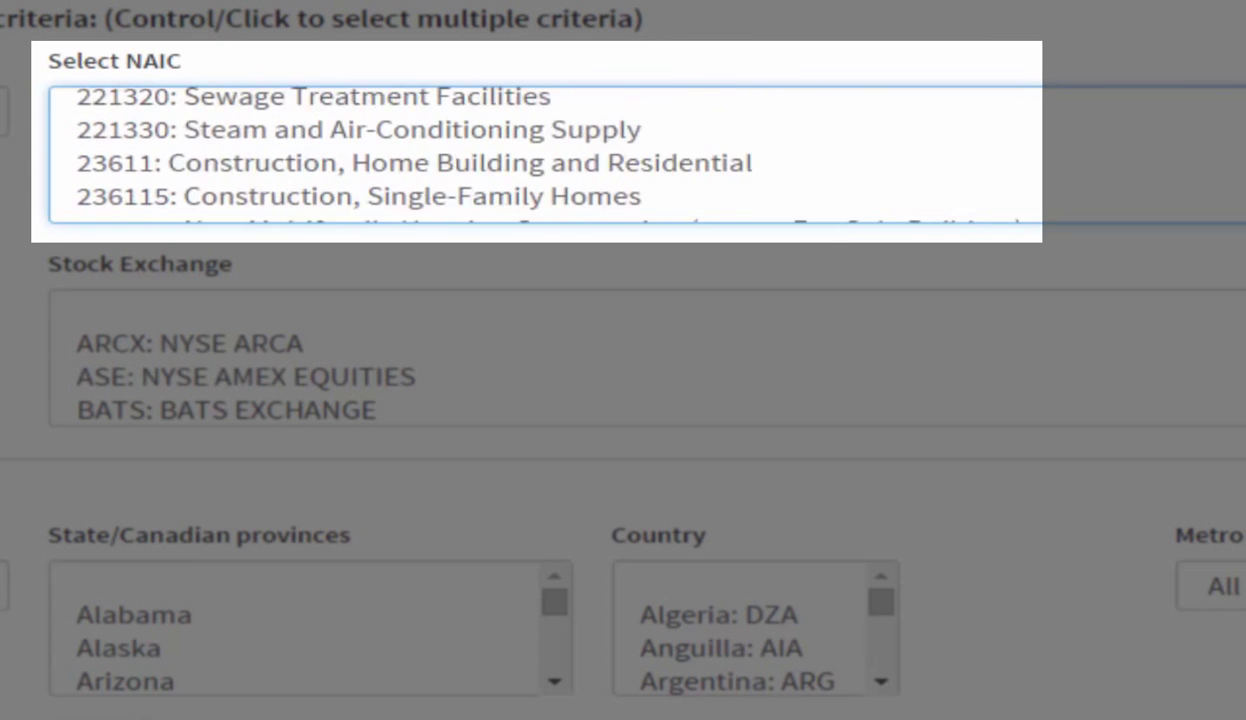
pyautogui.scroll(10, 545, 155)
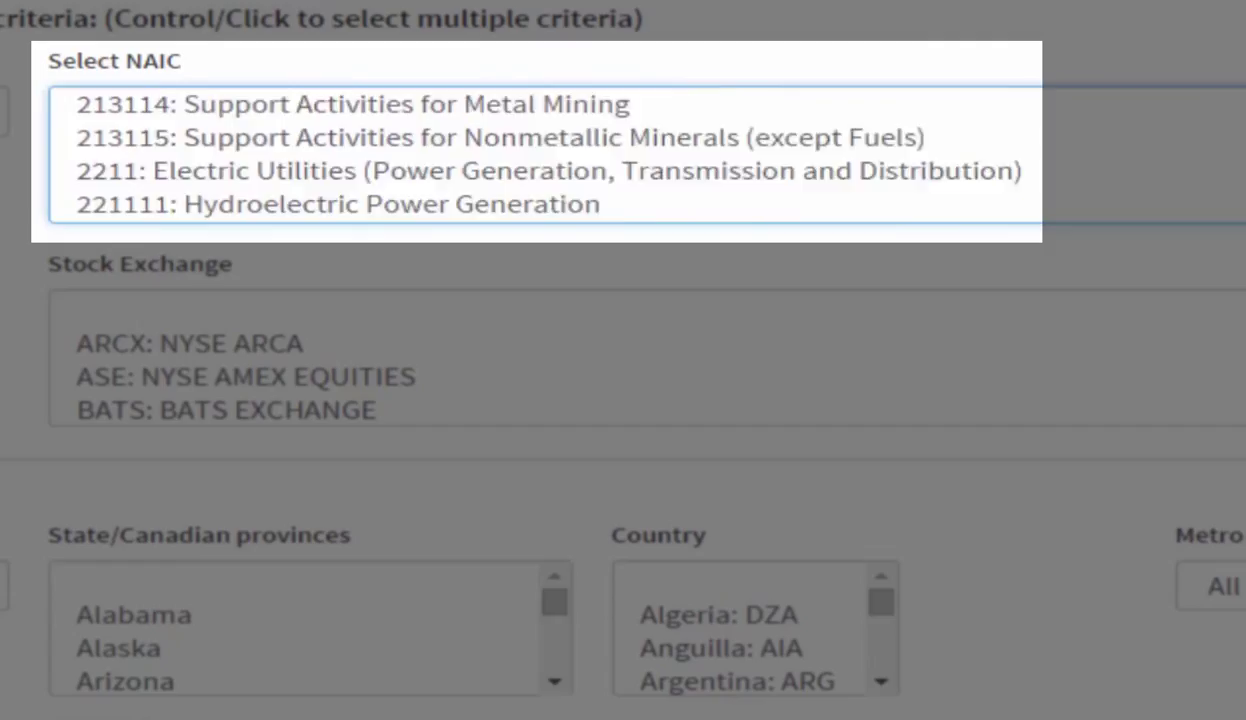
pyautogui.scroll(1, 545, 155)
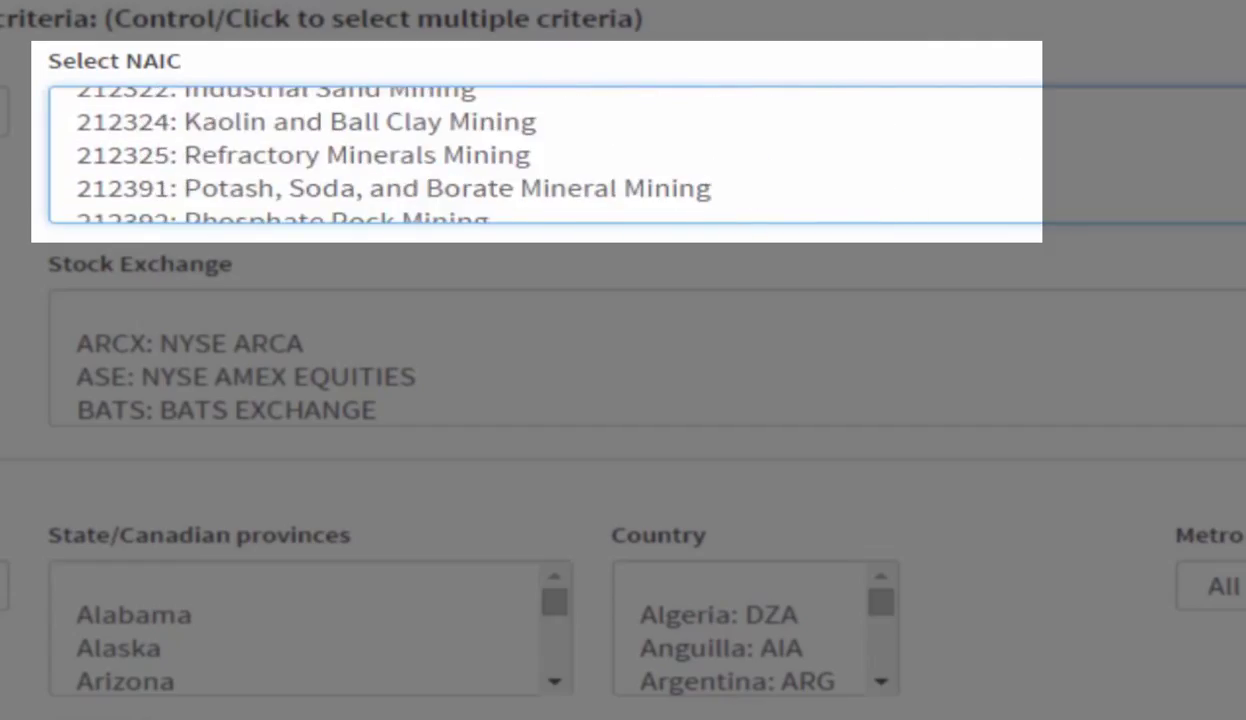
pyautogui.scroll(10, 545, 155)
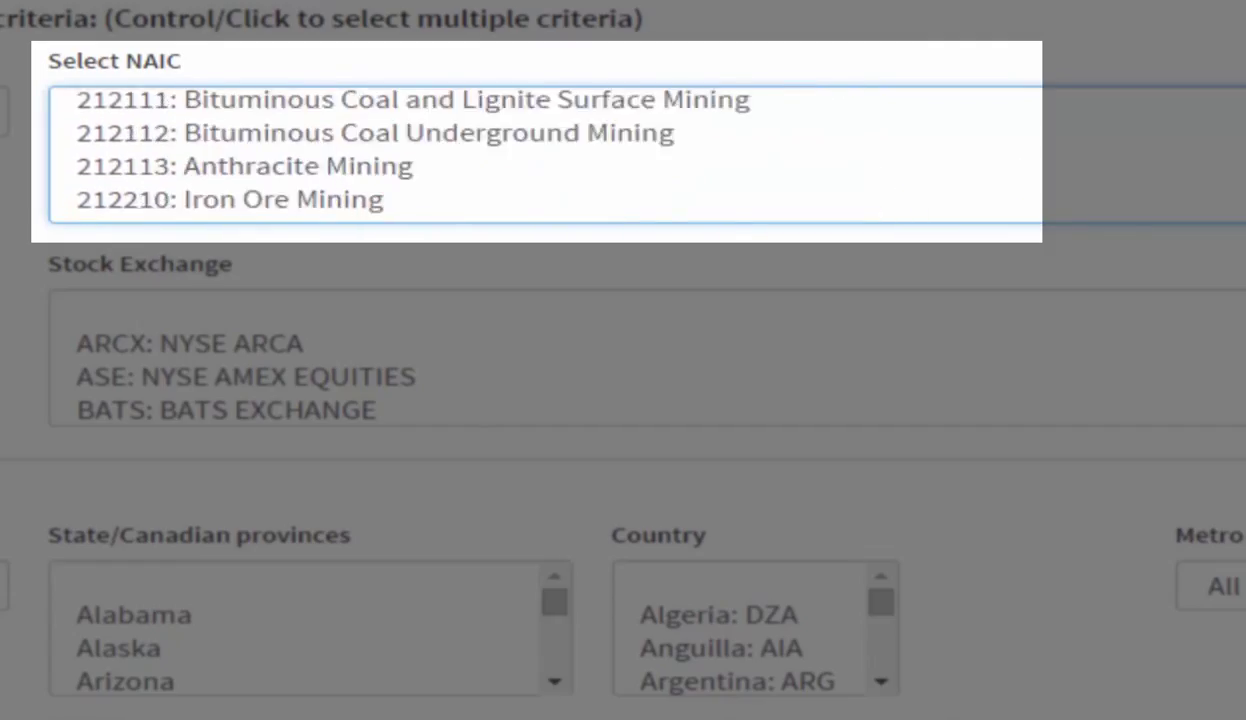
pyautogui.scroll(4, 545, 155)
pyautogui.click(409, 190)
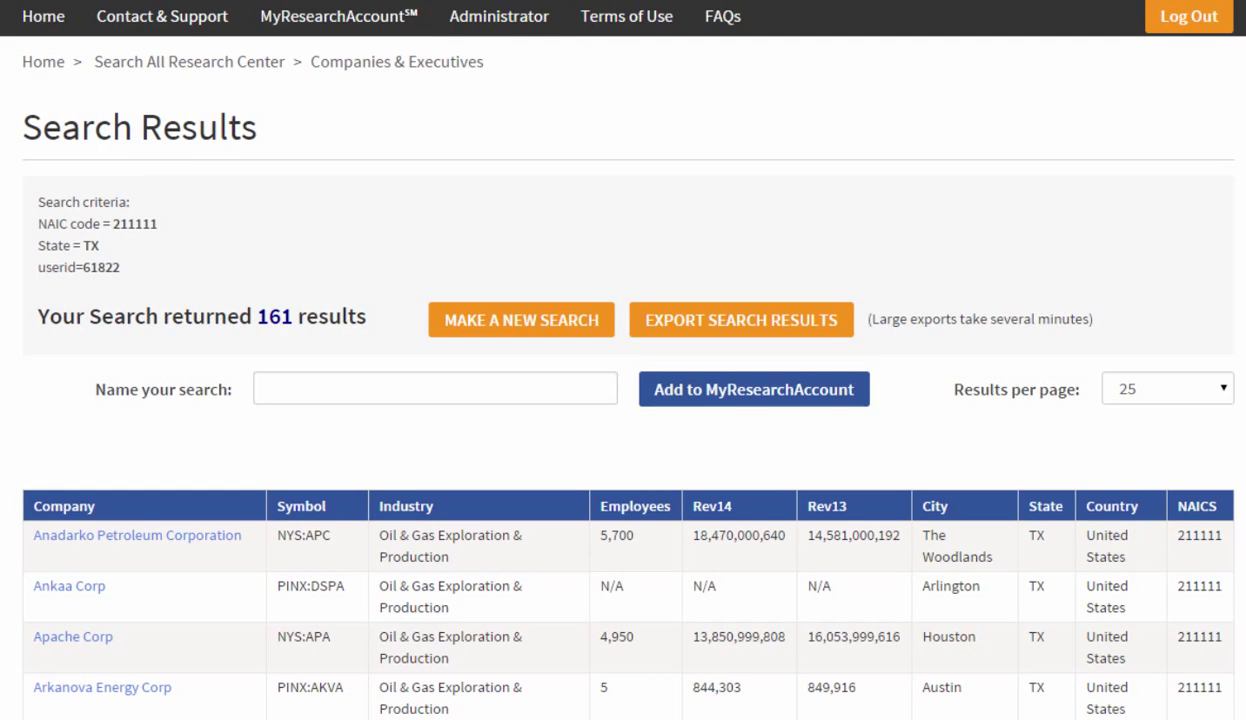
# Review the matching companies, open the export options for the search results and dismiss the message dialog
pyautogui.scroll(-4, 623, 400)
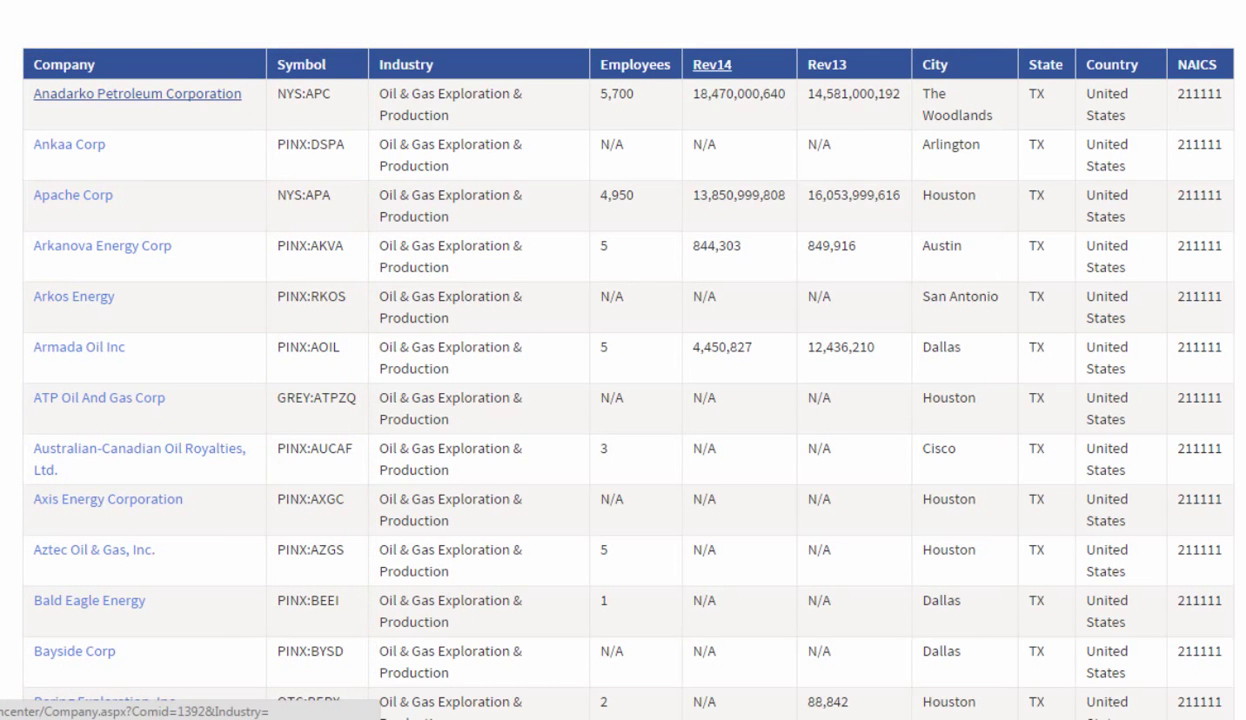
pyautogui.scroll(2, 137, 93)
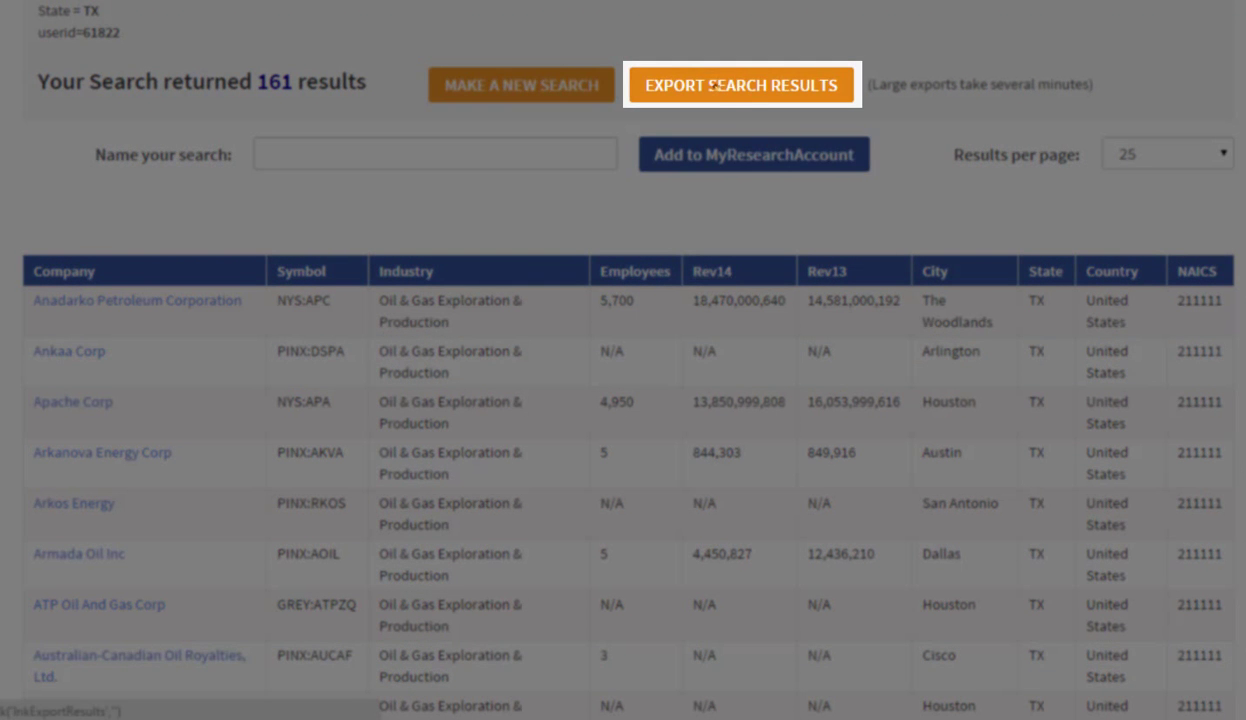
pyautogui.click(714, 86)
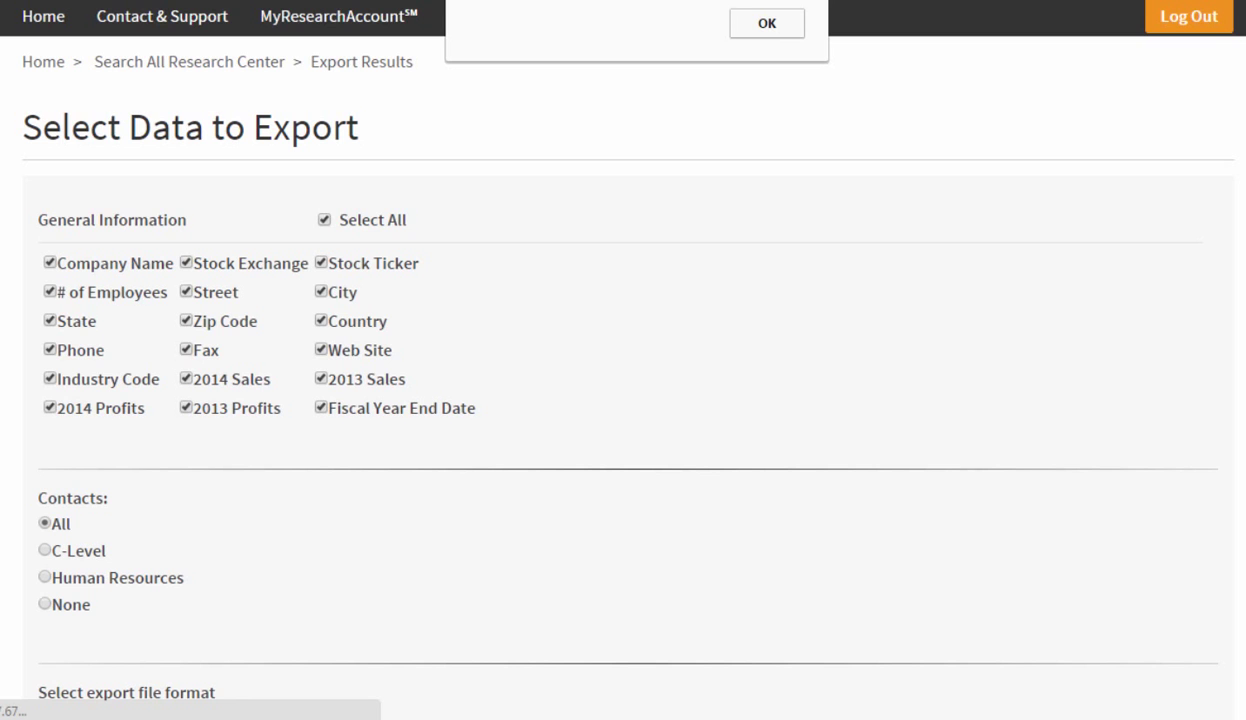
pyautogui.press('Return')
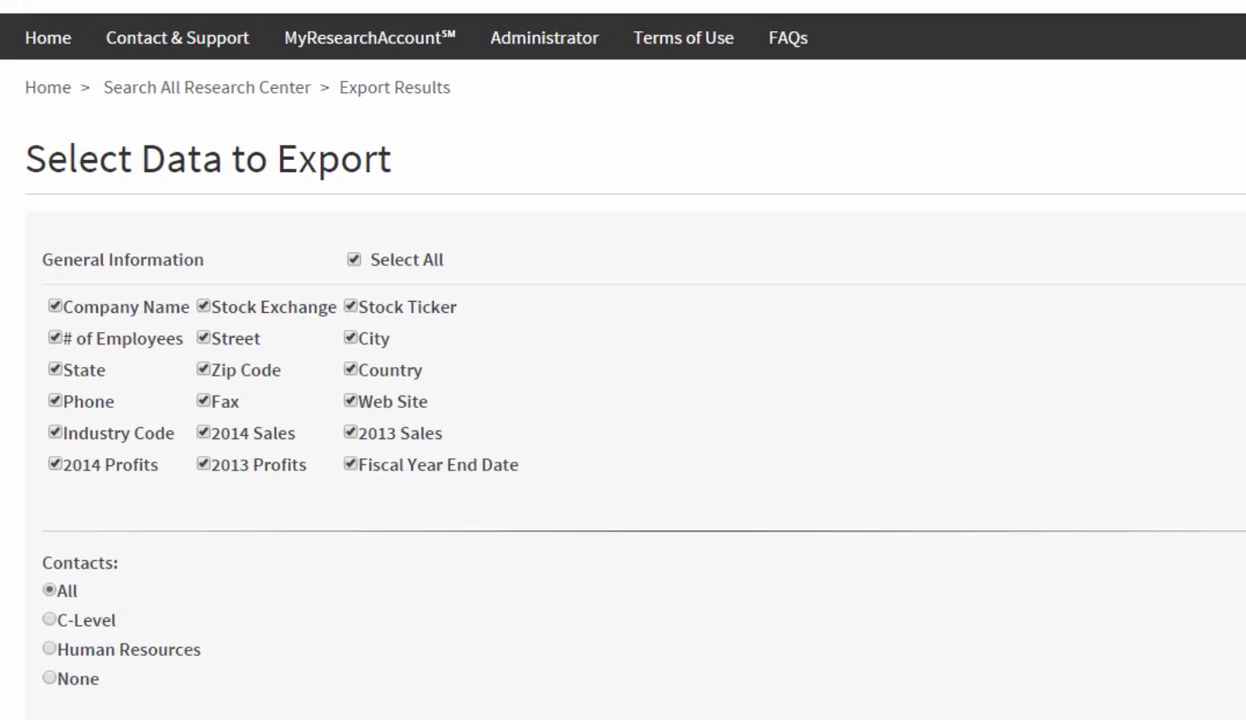
# Limit the exported general information to Company Name, Street, City, State, Zip Code, Phone and Web Site
pyautogui.scroll(-2, 623, 400)
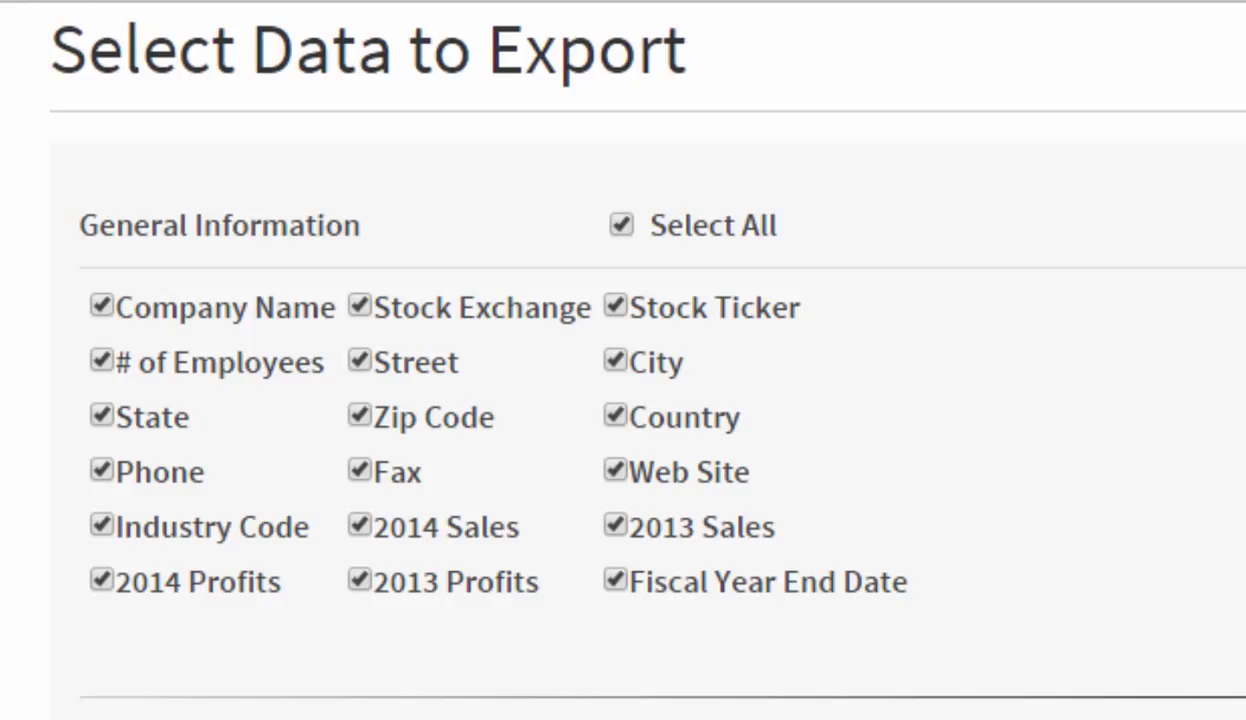
pyautogui.click(617, 224)
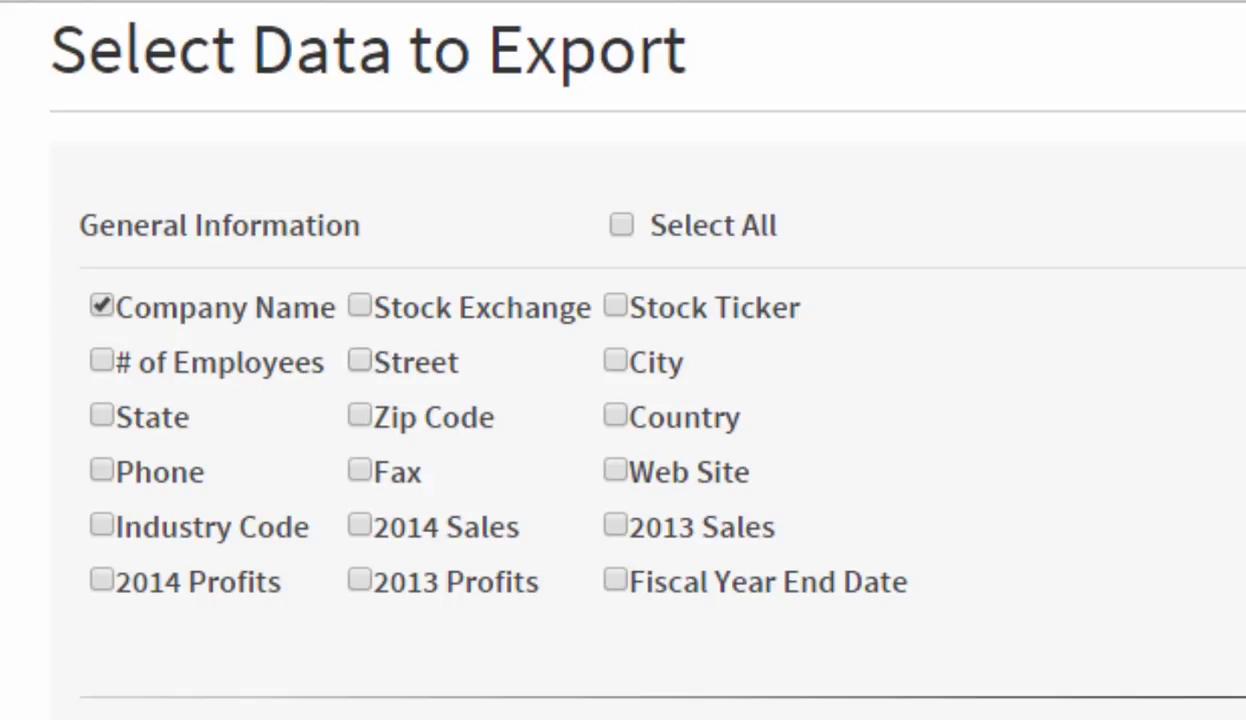
pyautogui.click(362, 353)
pyautogui.click(617, 347)
pyautogui.click(152, 418)
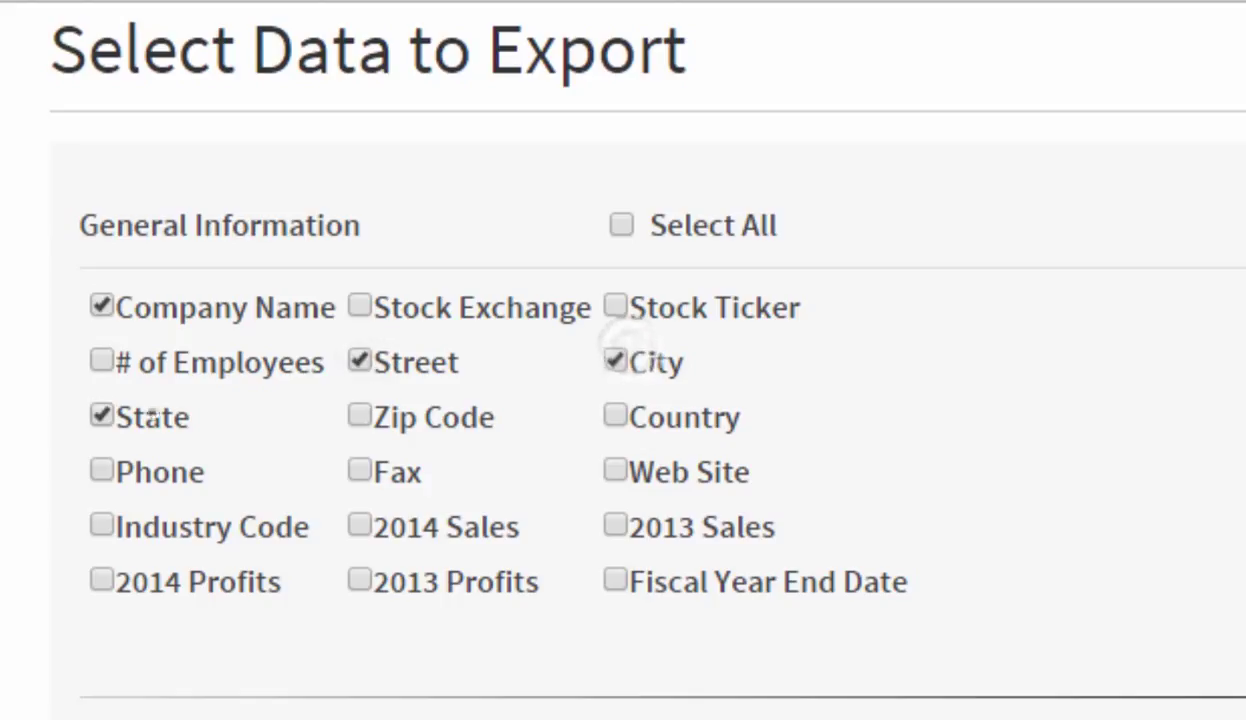
pyautogui.click(368, 411)
pyautogui.click(185, 471)
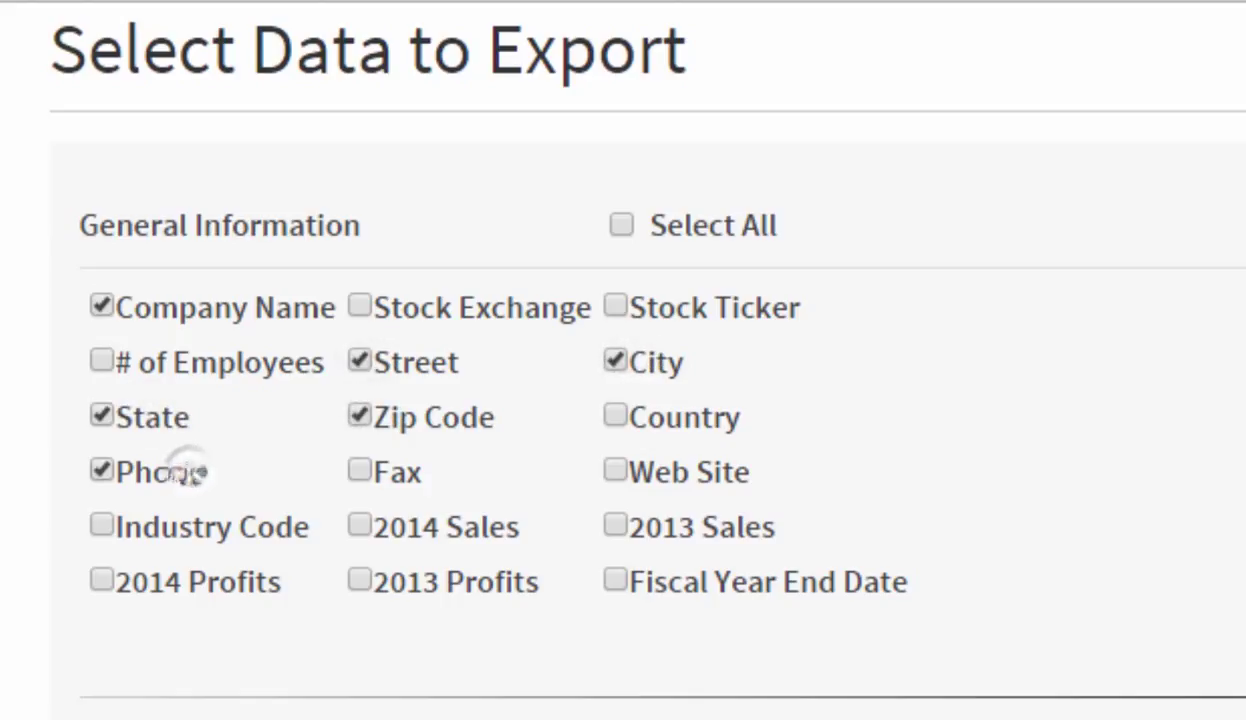
pyautogui.click(616, 472)
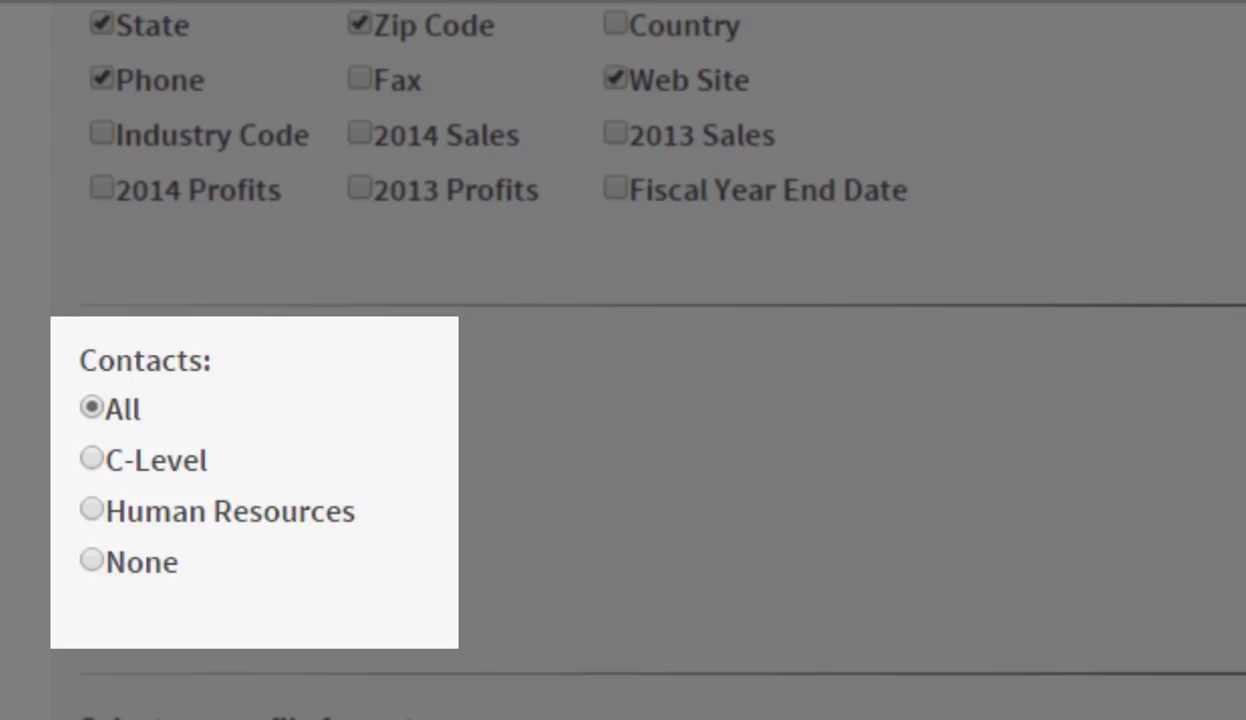
# Export the results in Excel format with only C-Level contacts and open the exported file in Excel, accepting the format mismatch
pyautogui.click(90, 457)
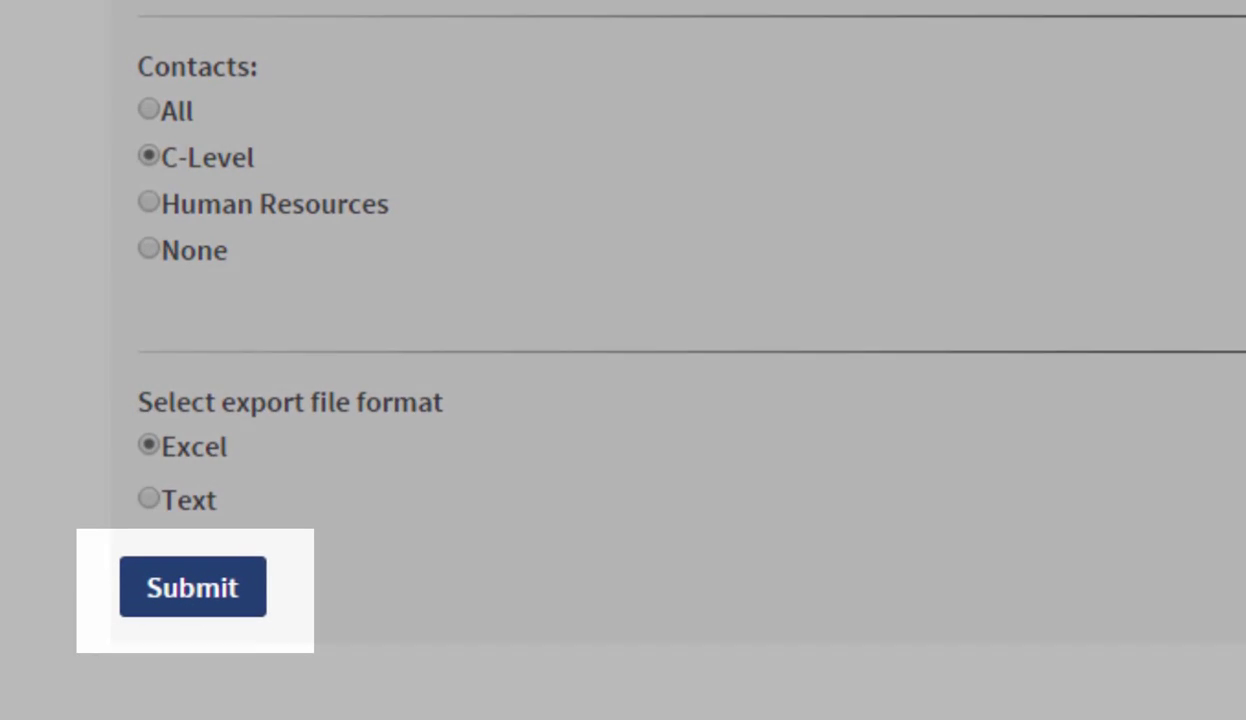
pyautogui.click(213, 588)
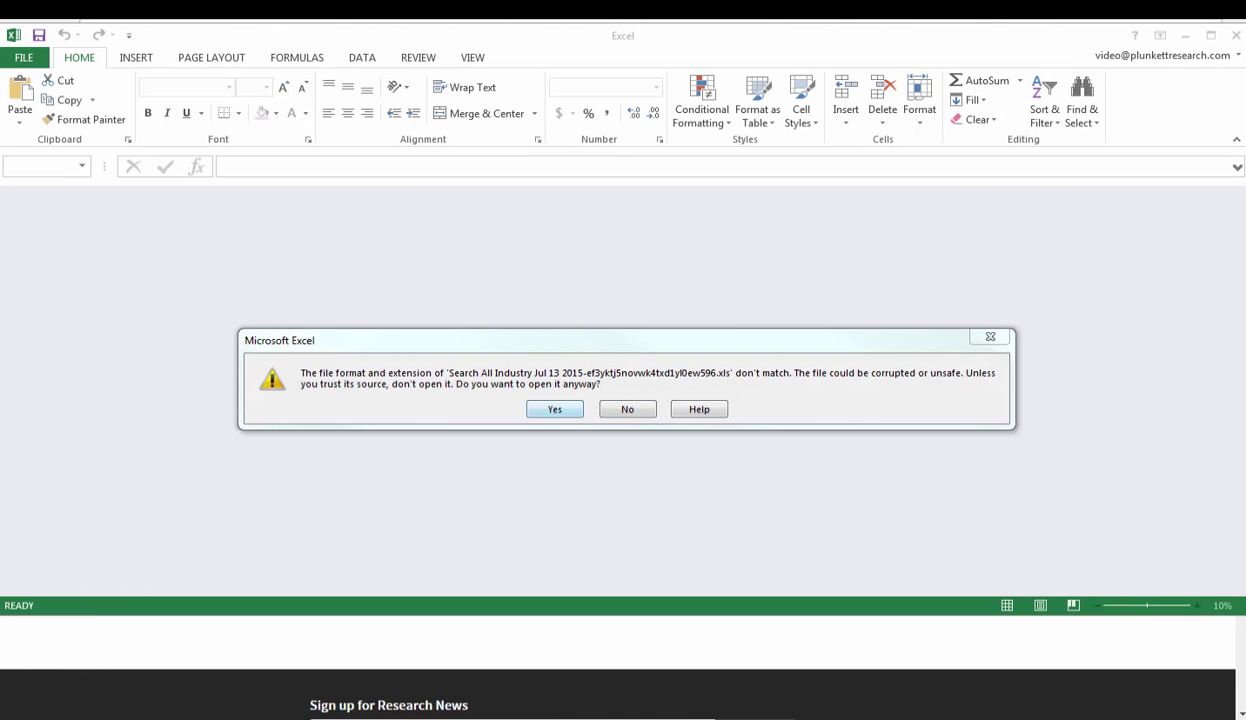
pyautogui.click(555, 409)
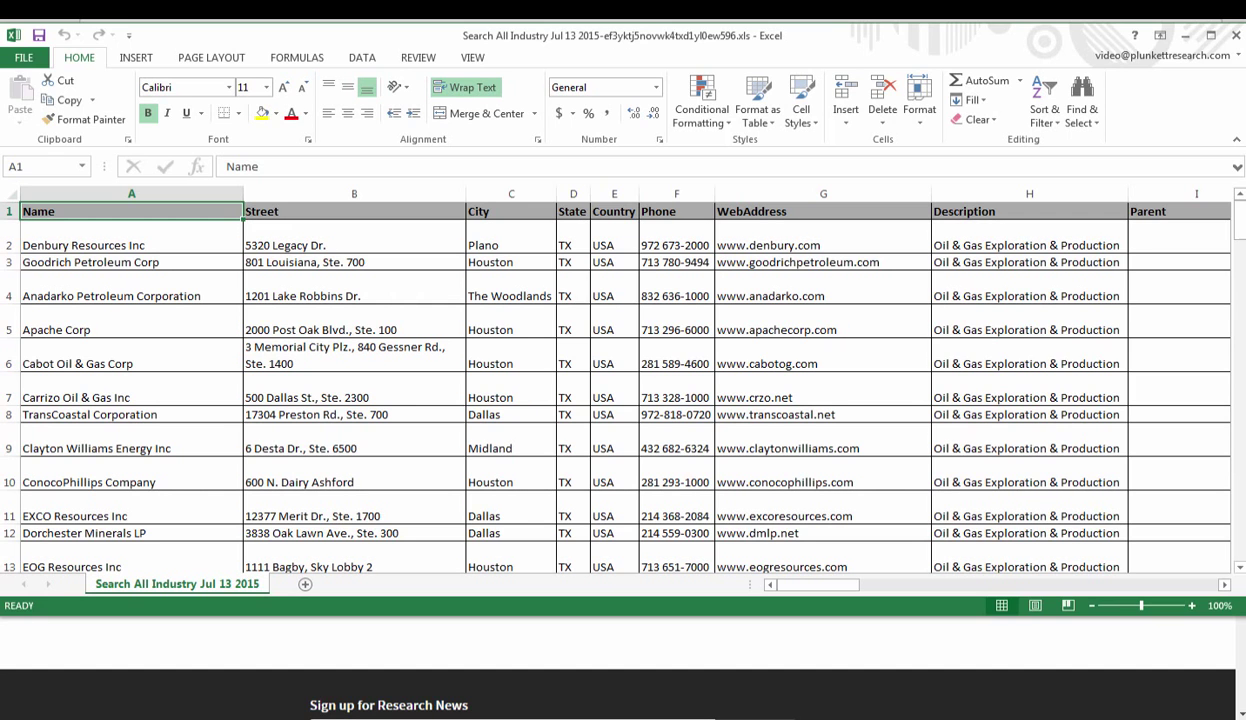
# Examine the company names, addresses and web addresses in the exported worksheet
pyautogui.doubleClick(158, 396)
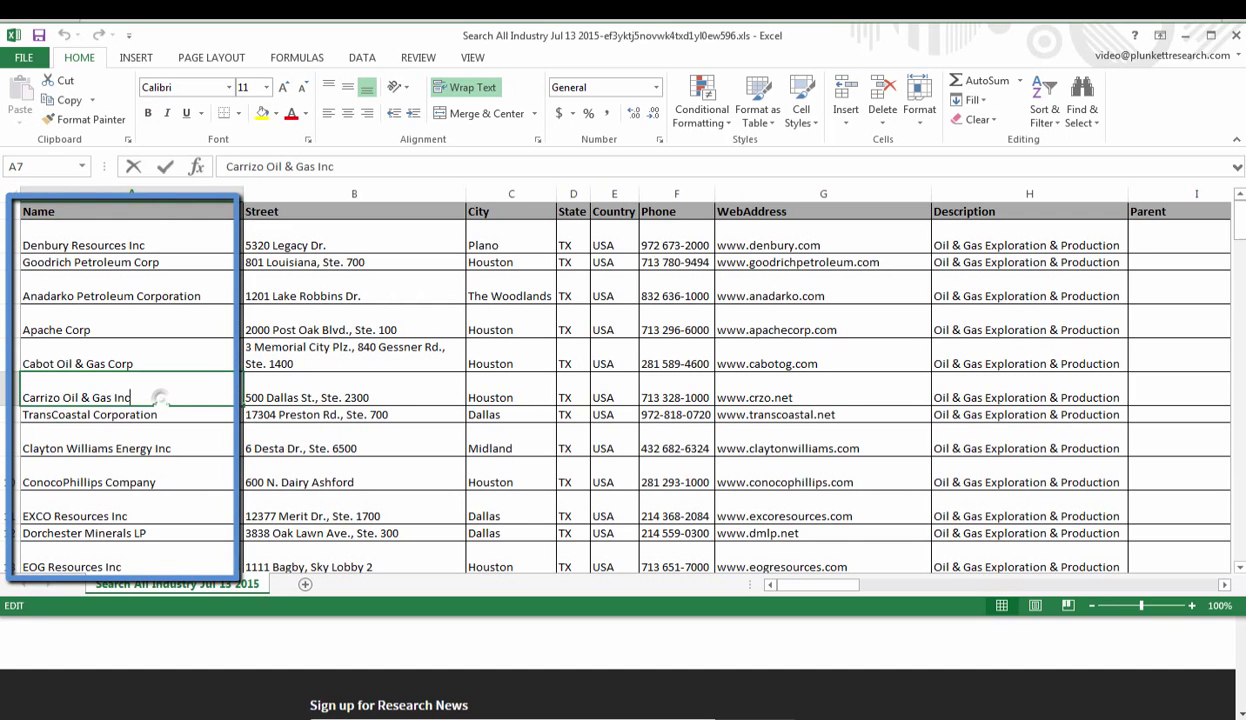
pyautogui.scroll(-6, 158, 396)
pyautogui.scroll(6, 158, 396)
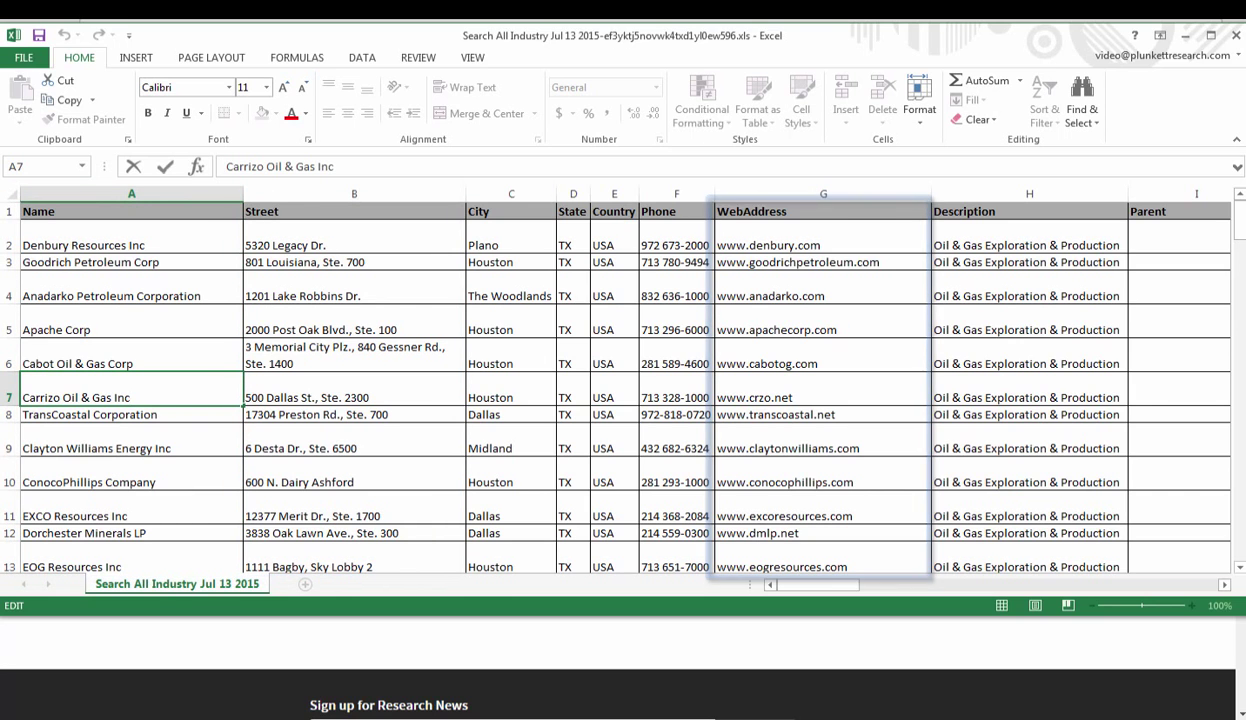
pyautogui.moveTo(835, 586)
pyautogui.mouseDown()
pyautogui.moveTo(962, 588)
pyautogui.moveTo(833, 588)
pyautogui.mouseUp()
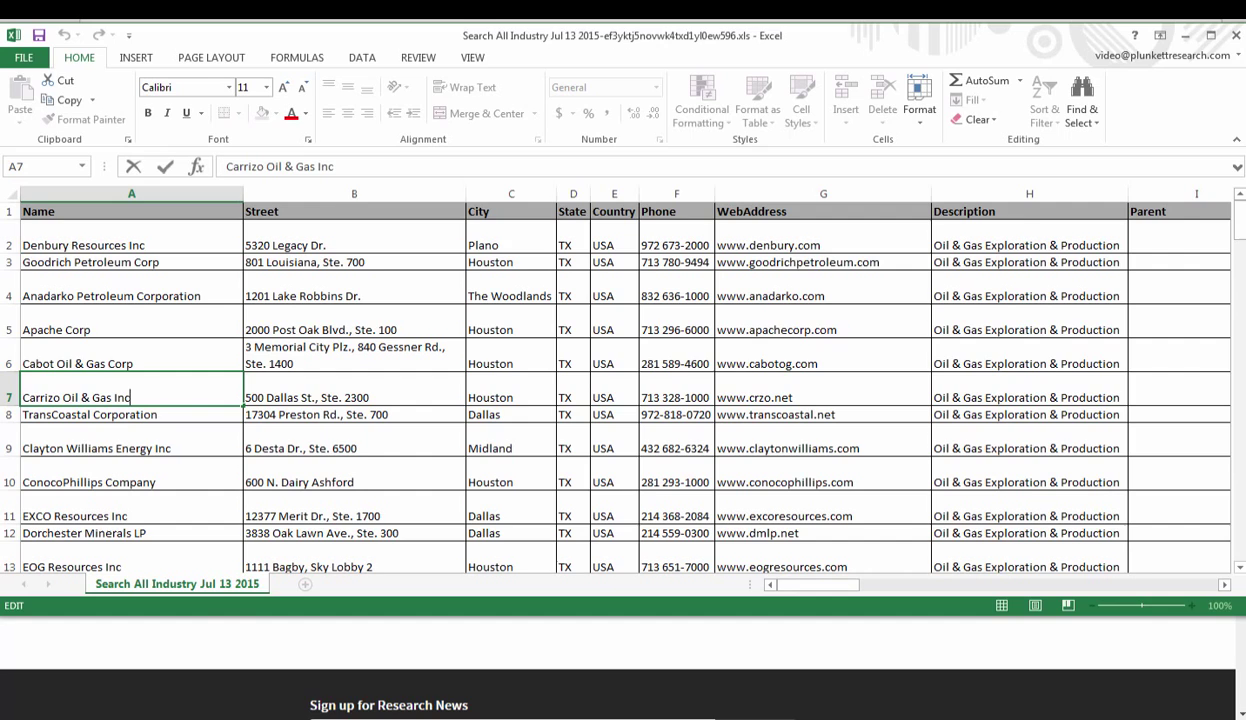